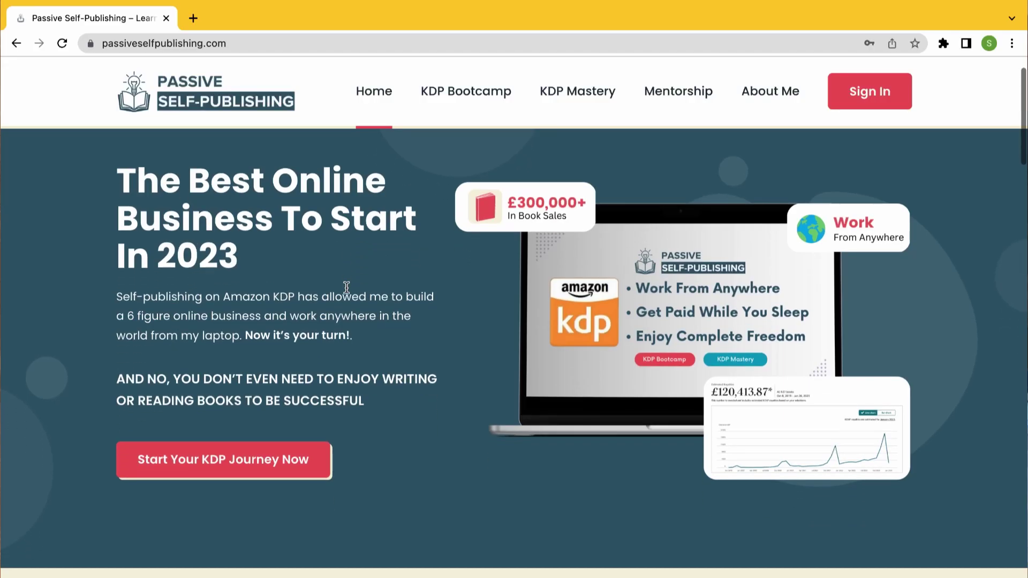
- Look through the Passive Self-Publishing home page and its KDP Bootcamp course page, including the introduction video and enrolment section
scroll(345, 289, "down", 4)
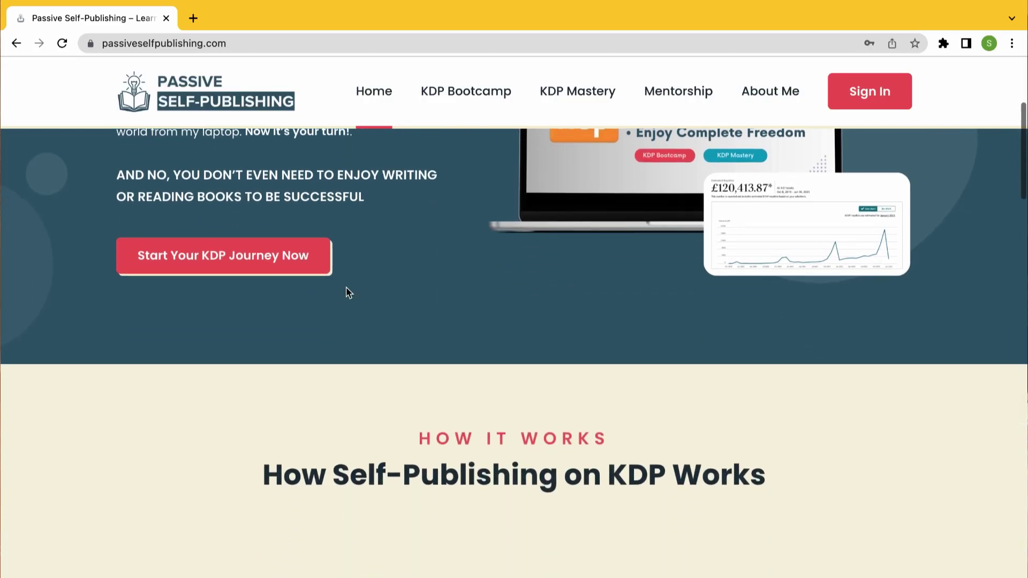
scroll(345, 293, "down", 6)
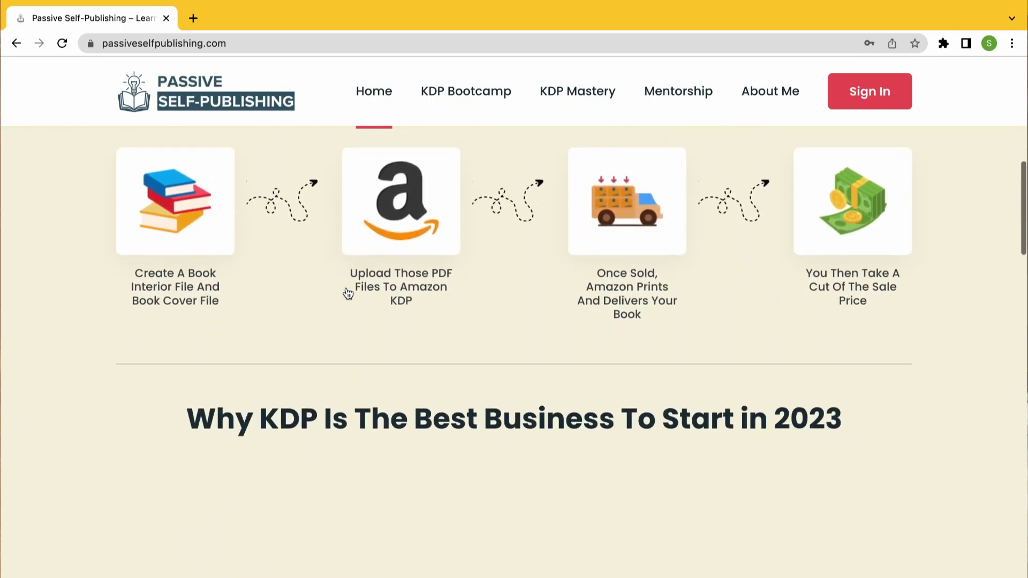
scroll(347, 292, "down", 9)
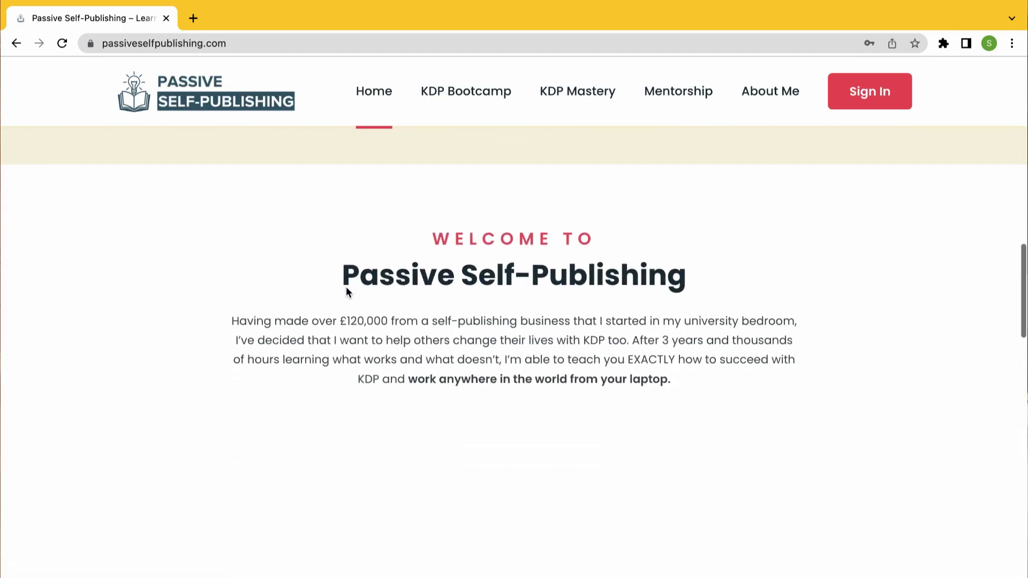
scroll(346, 287, "down", 10)
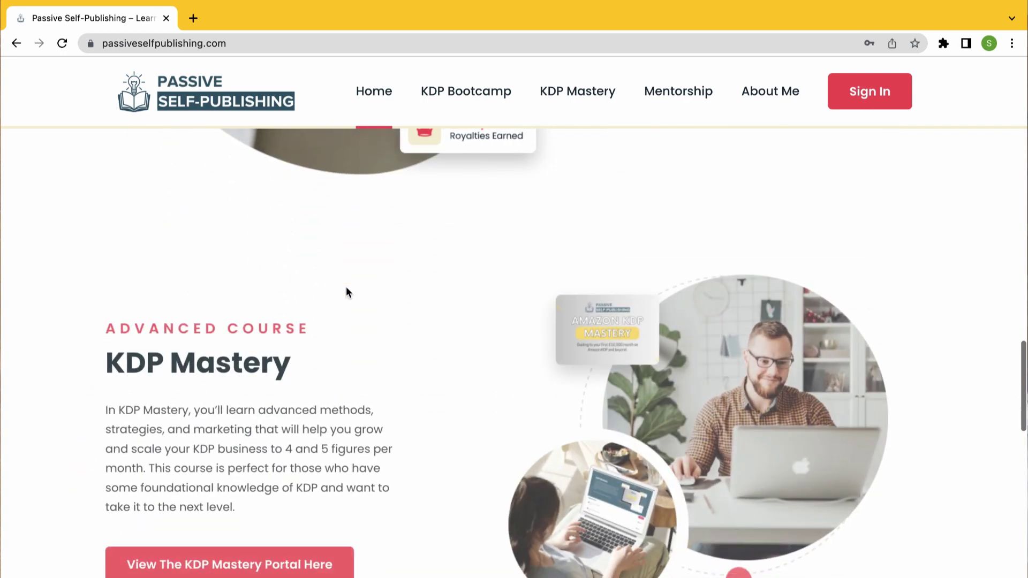
scroll(346, 287, "down", 12)
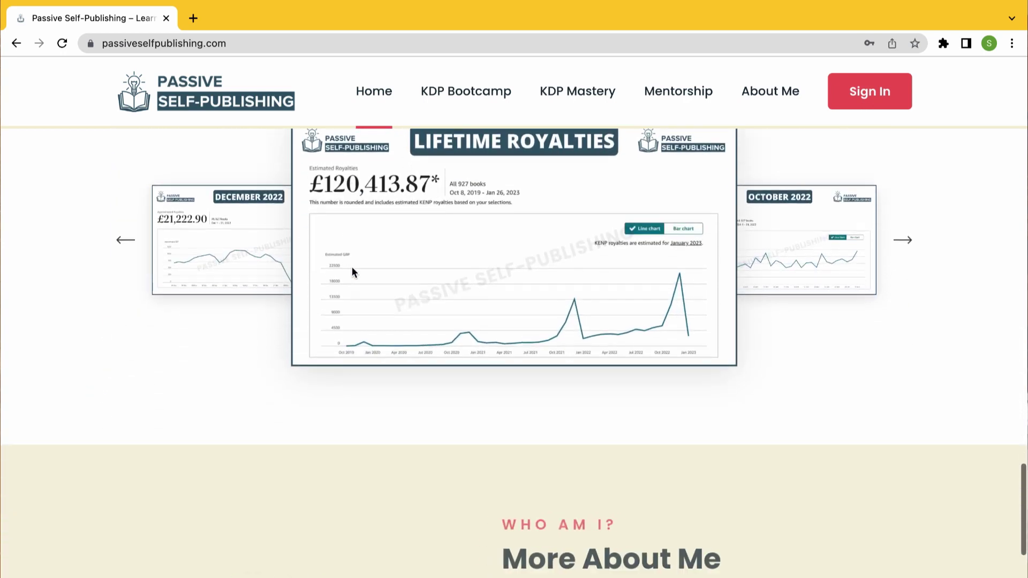
left_click(444, 96)
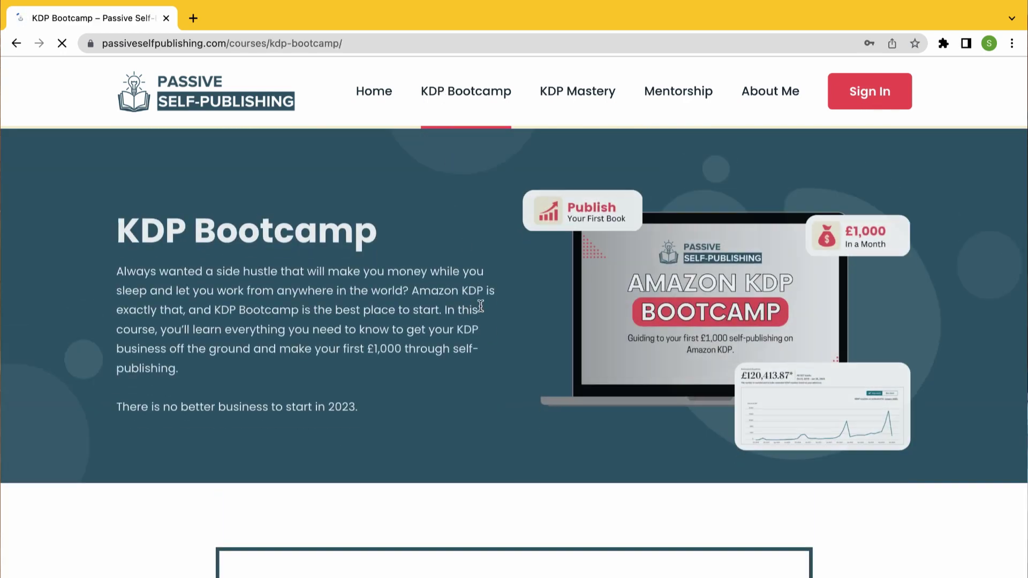
scroll(493, 368, "down", 8)
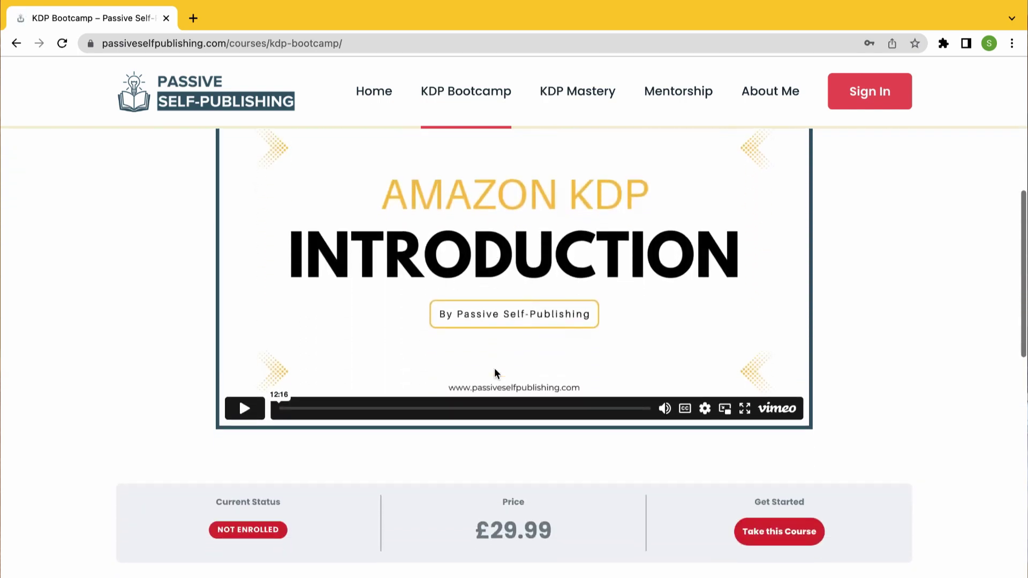
scroll(494, 368, "down", 7)
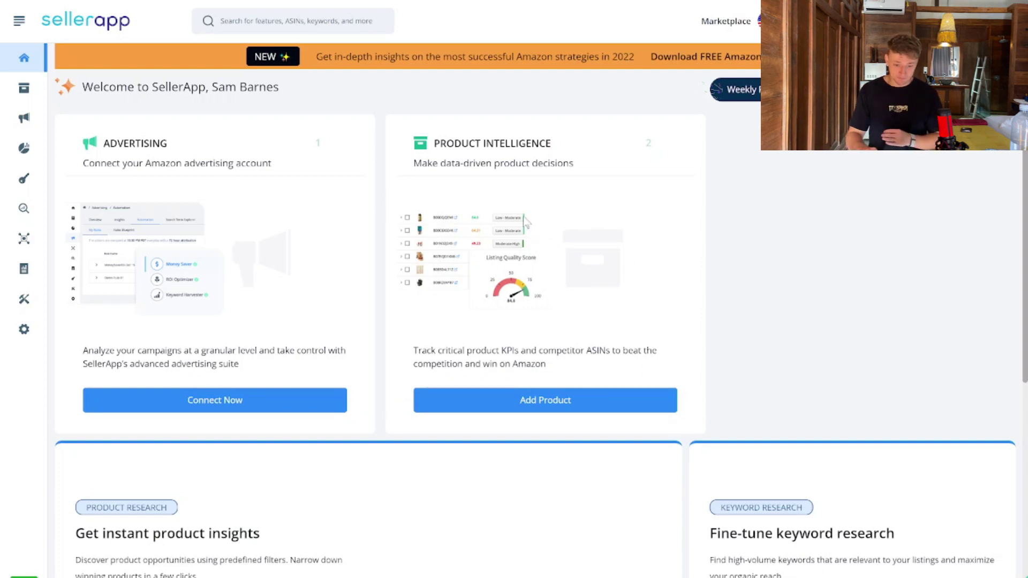
- Switch to SellerApp and open the Reverse ASIN keyword tool
mouse_move(64, 181)
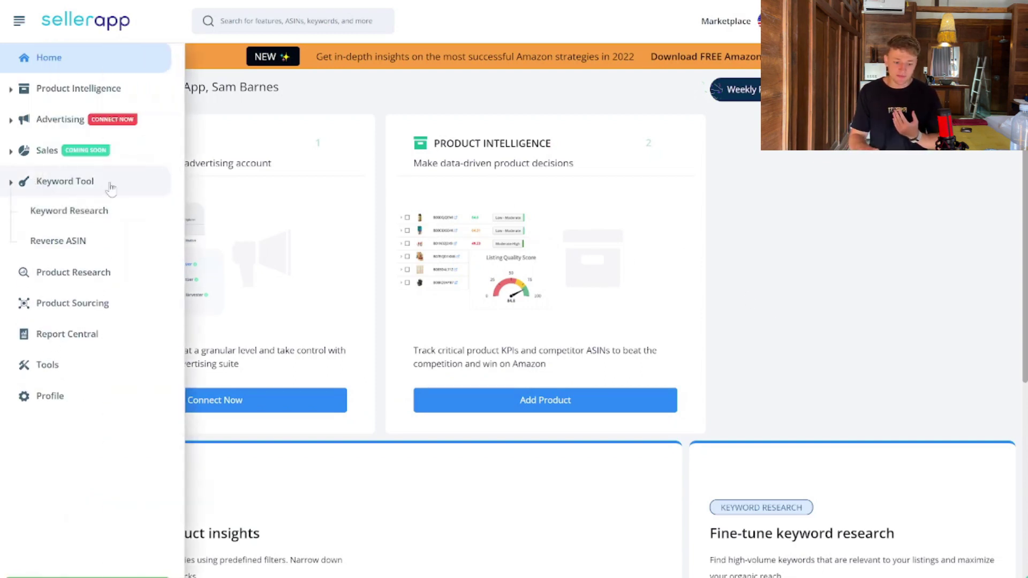
left_click(106, 245)
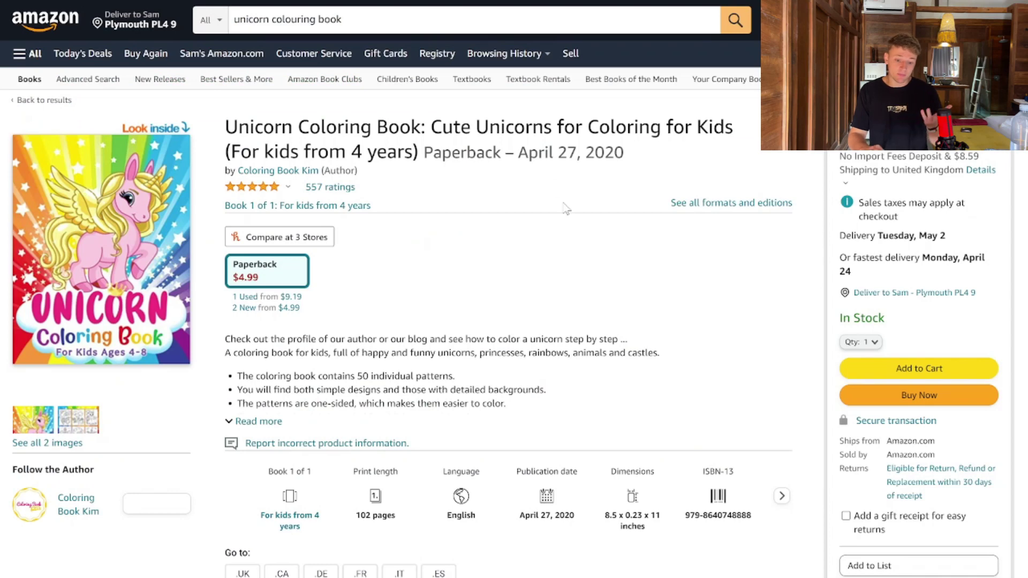
- Switch to the Amazon listing of the unicorn coloring book for kids from 4 years and copy the ASIN from its product details
scroll(565, 207, "down", 20)
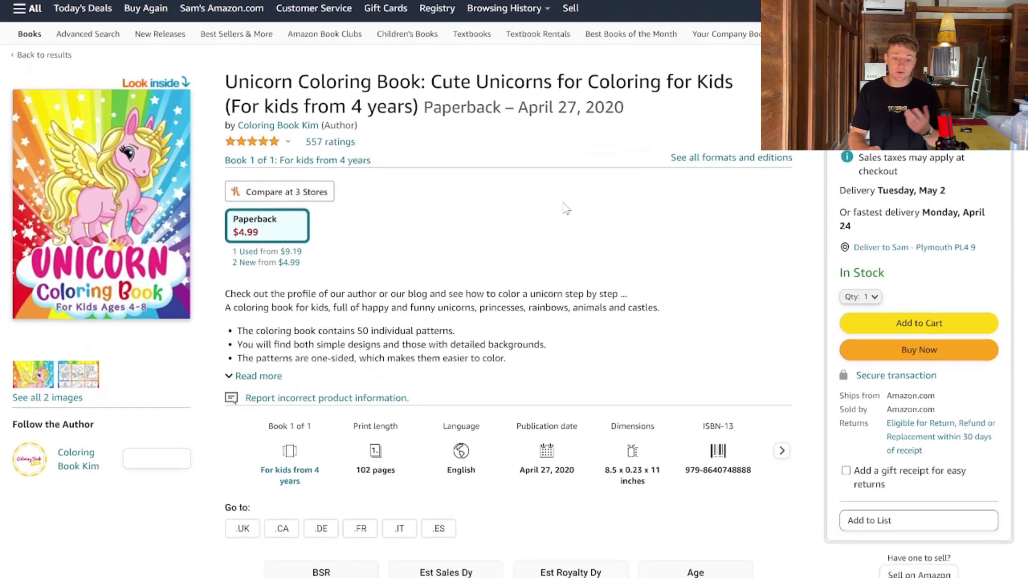
scroll(566, 208, "down", 20)
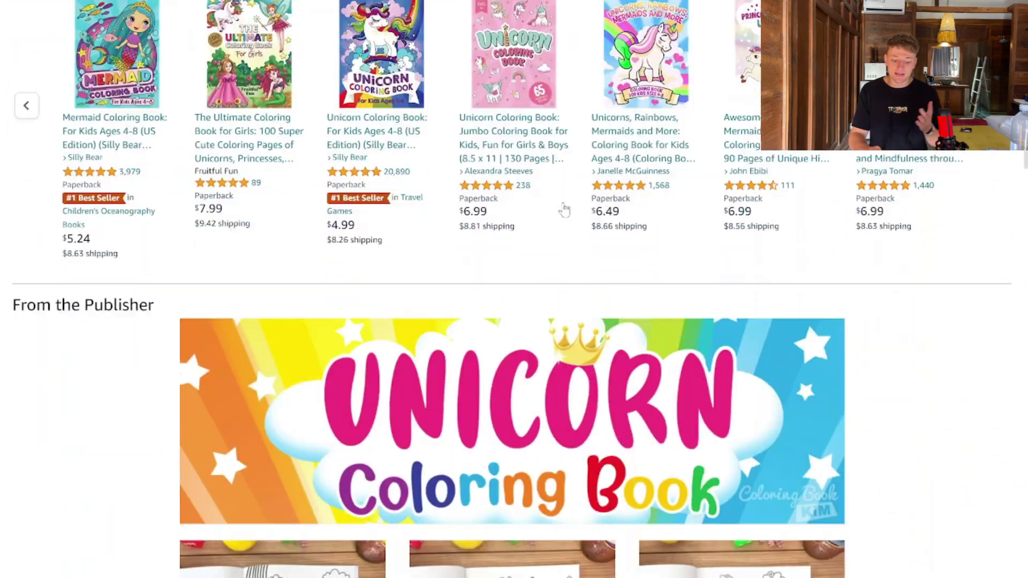
scroll(566, 208, "down", 2)
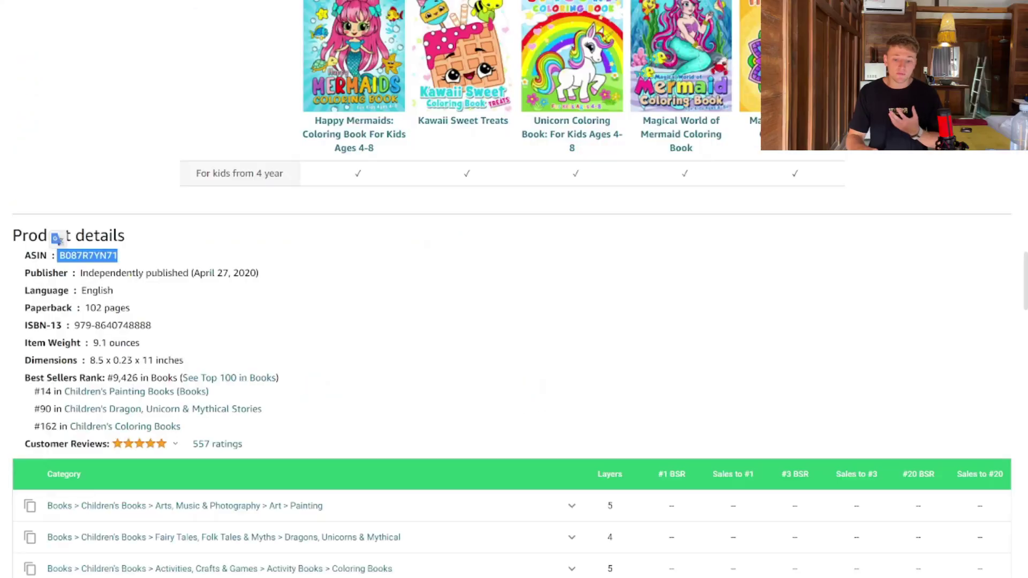
scroll(568, 239, "up", 20)
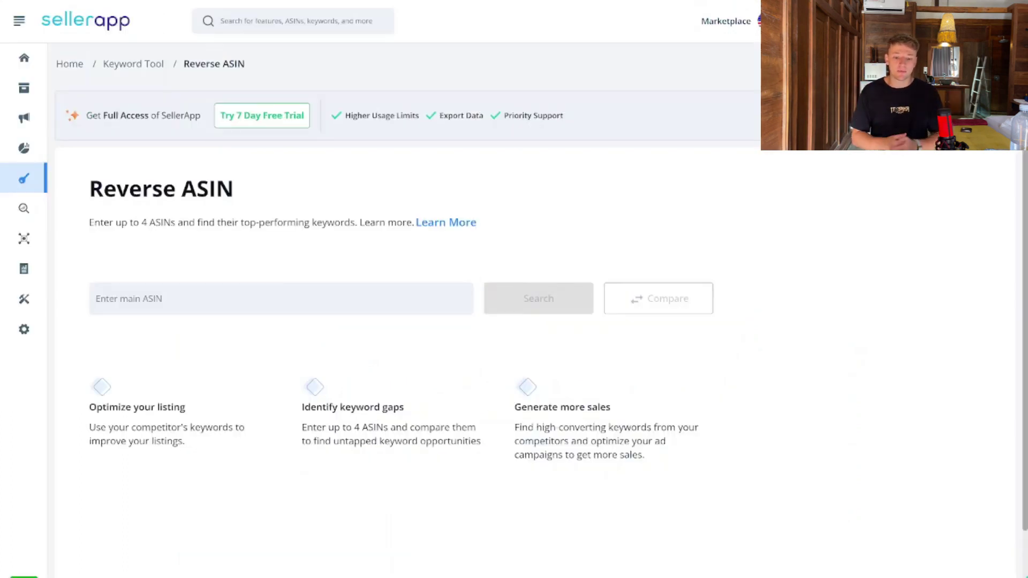
- Switch back to SellerApp and run a Reverse ASIN search for B087R7YN71
left_click(424, 303)
type("B087R7YN71")
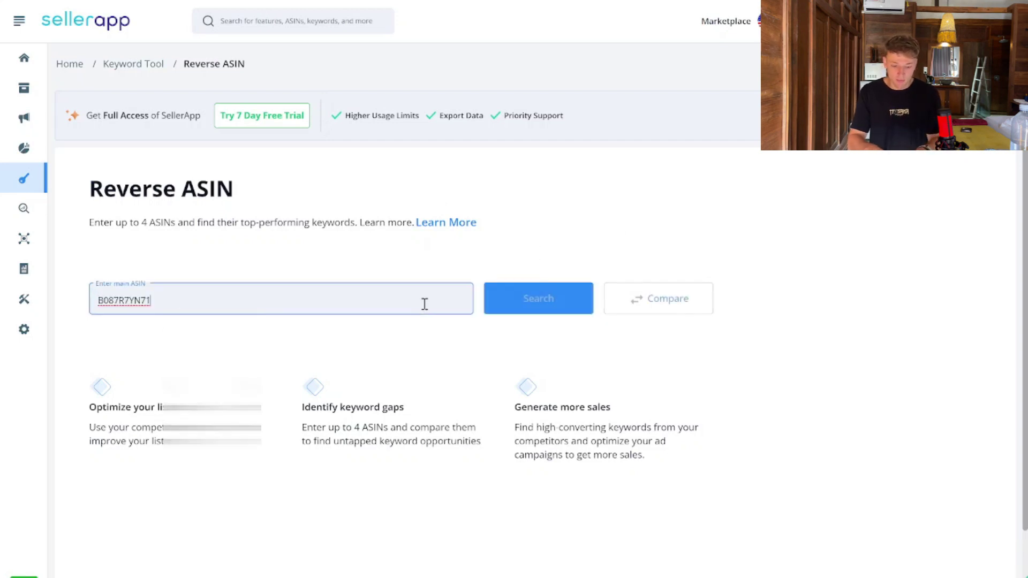
left_click(562, 300)
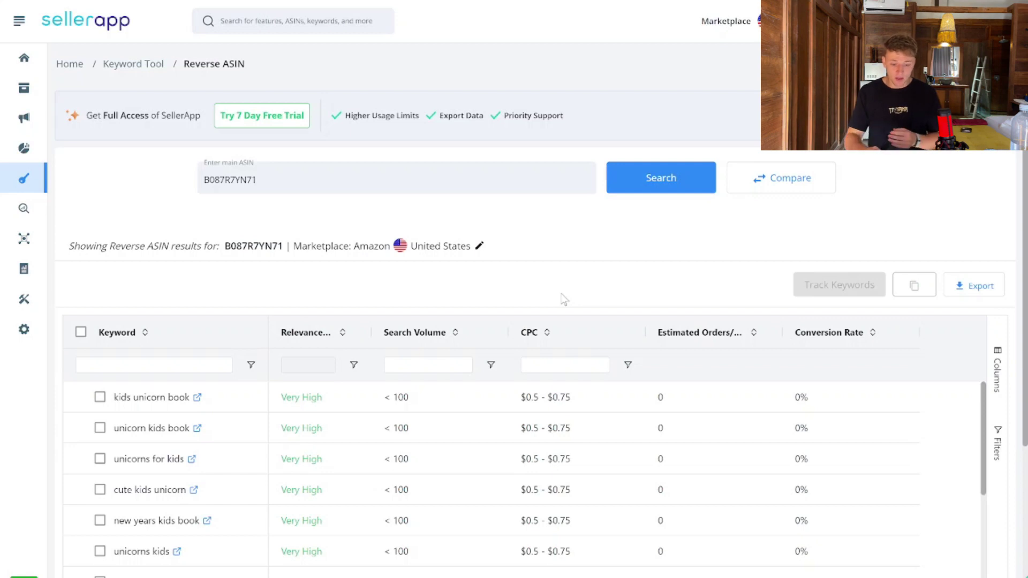
- Examine the list of returned keywords and the search volume of "unicorn kids book"
scroll(563, 299, "down", 5)
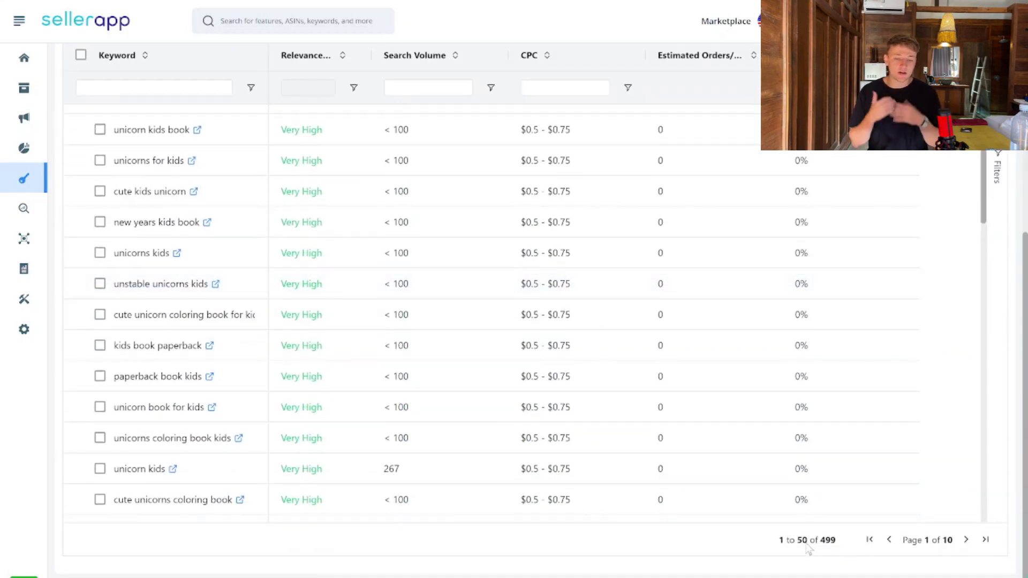
scroll(807, 547, "up", 3)
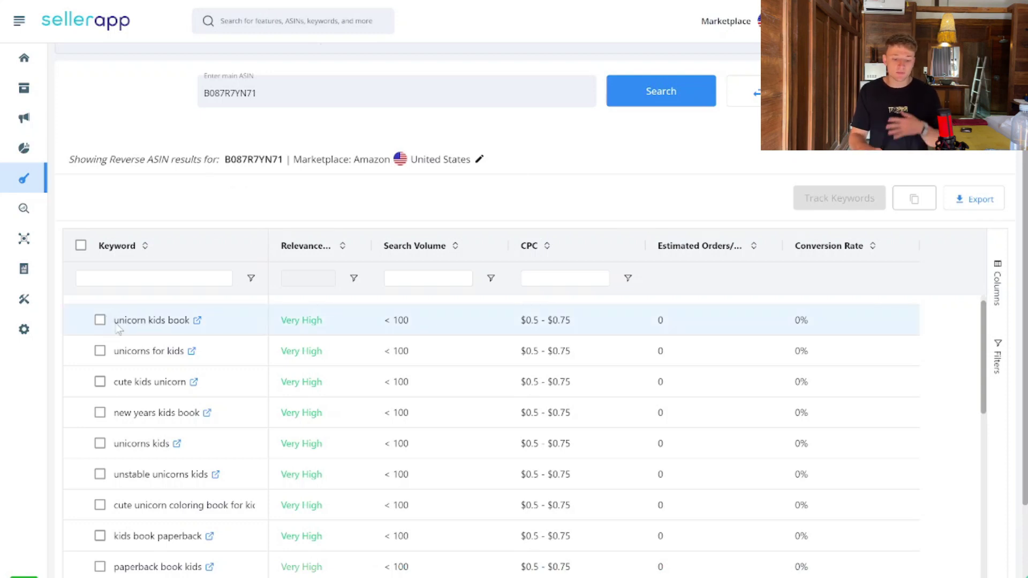
left_click_drag(117, 326, 151, 326)
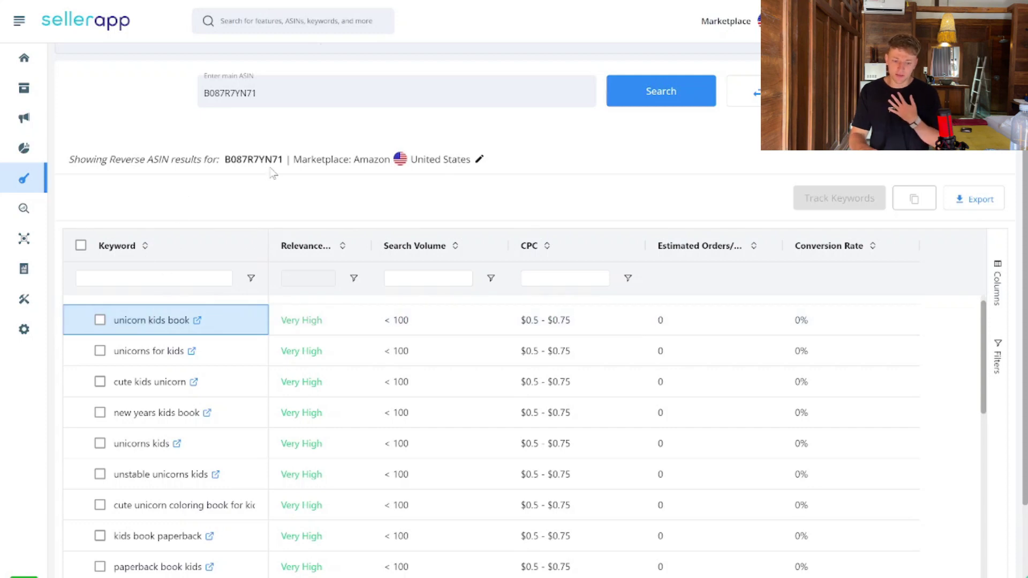
left_click_drag(410, 320, 384, 321)
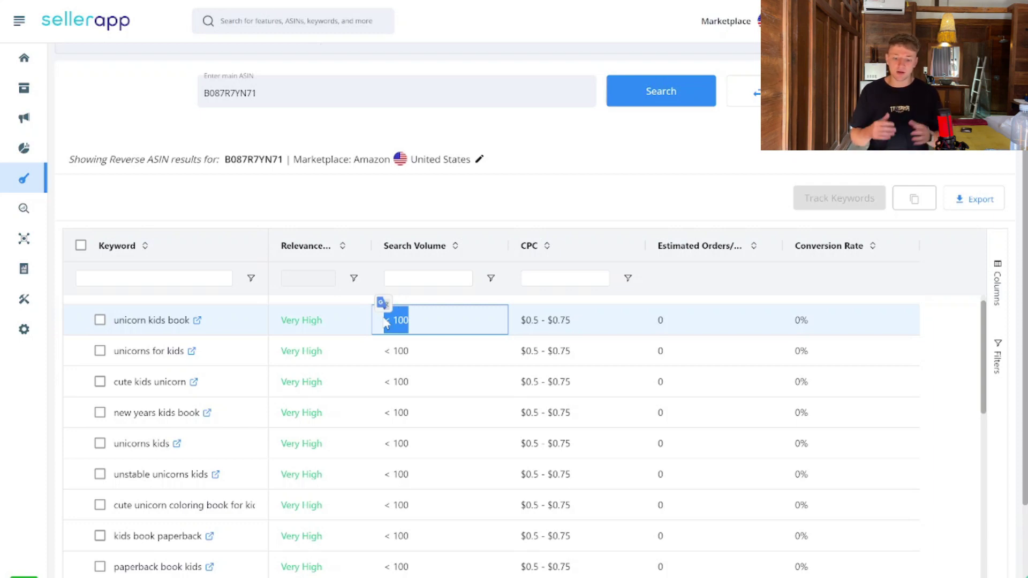
left_click(482, 212)
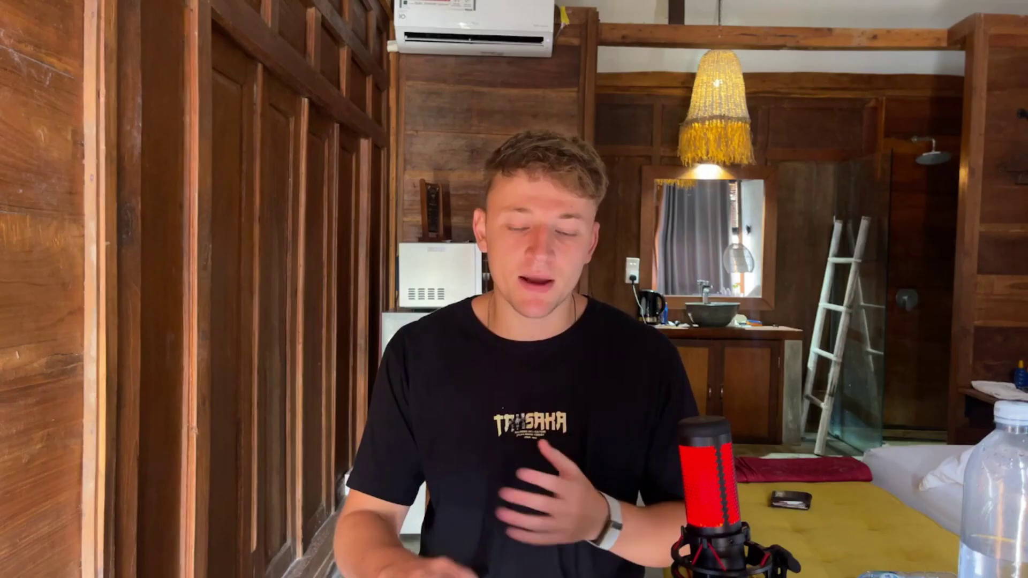
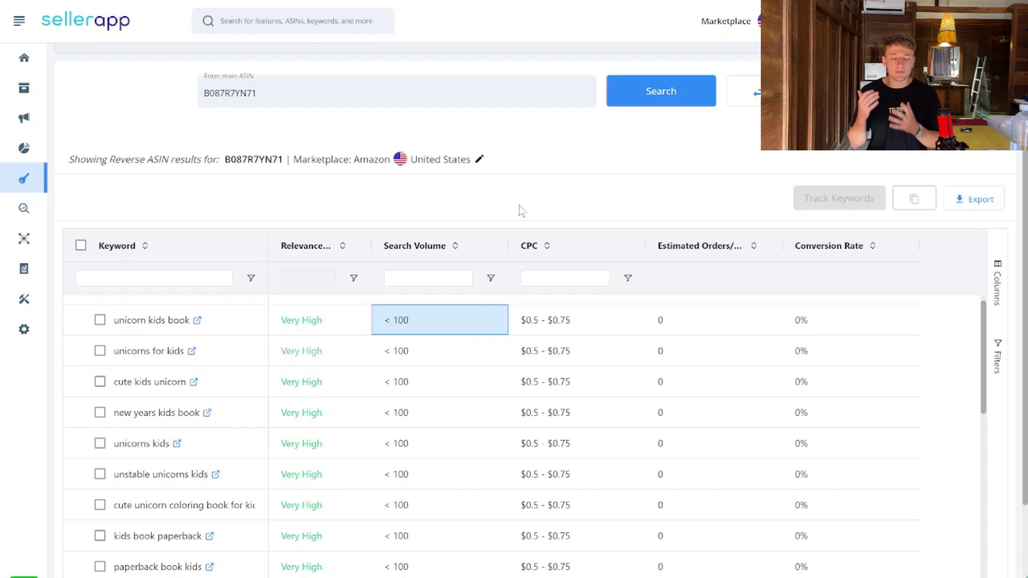
- Sort the keyword results by search volume from highest to lowest and review the leading keywords and their Top 100K tags
left_click(456, 256)
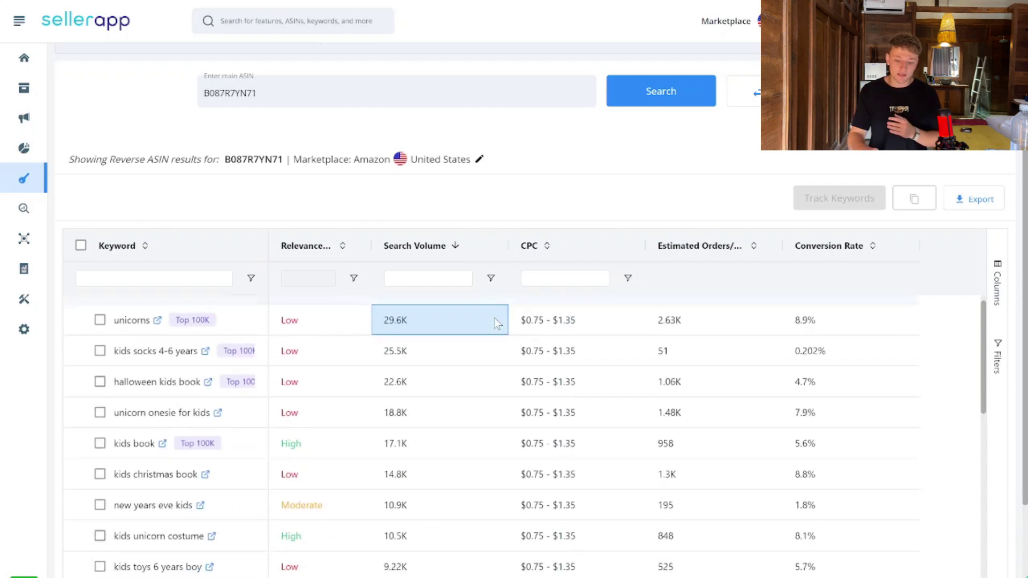
scroll(503, 402, "up", 1)
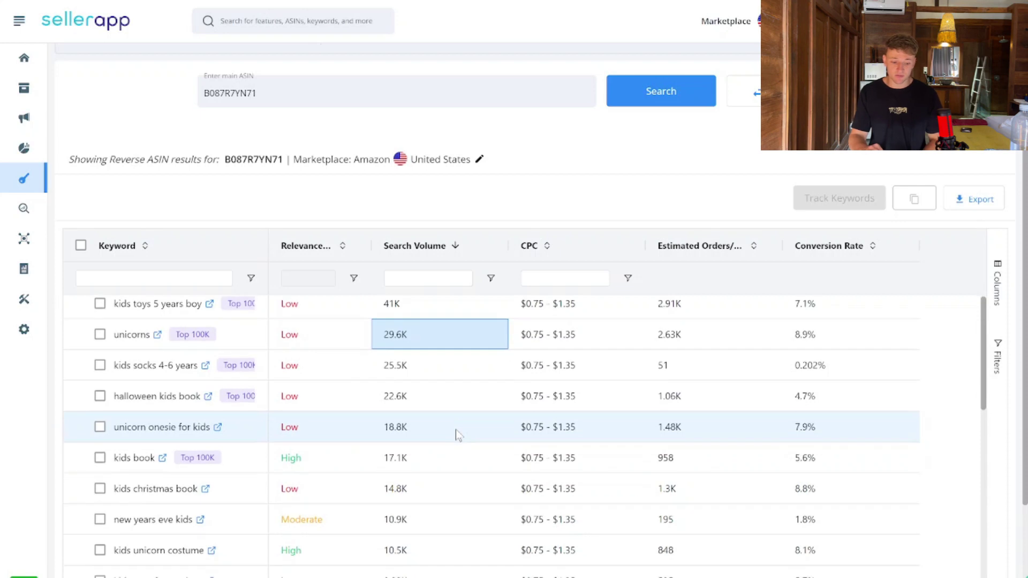
mouse_move(172, 324)
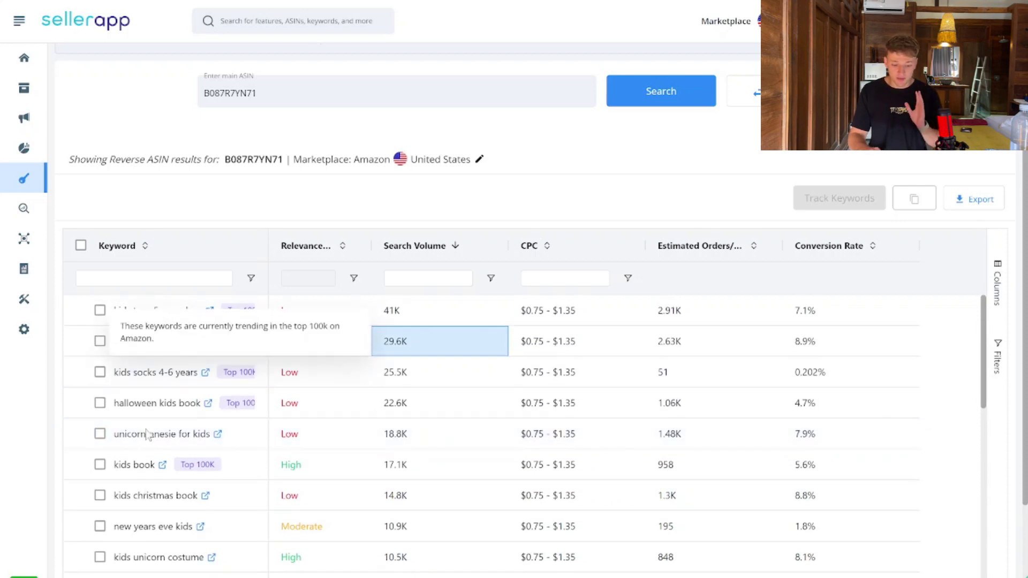
scroll(155, 436, "down", 3)
scroll(160, 438, "up", 3)
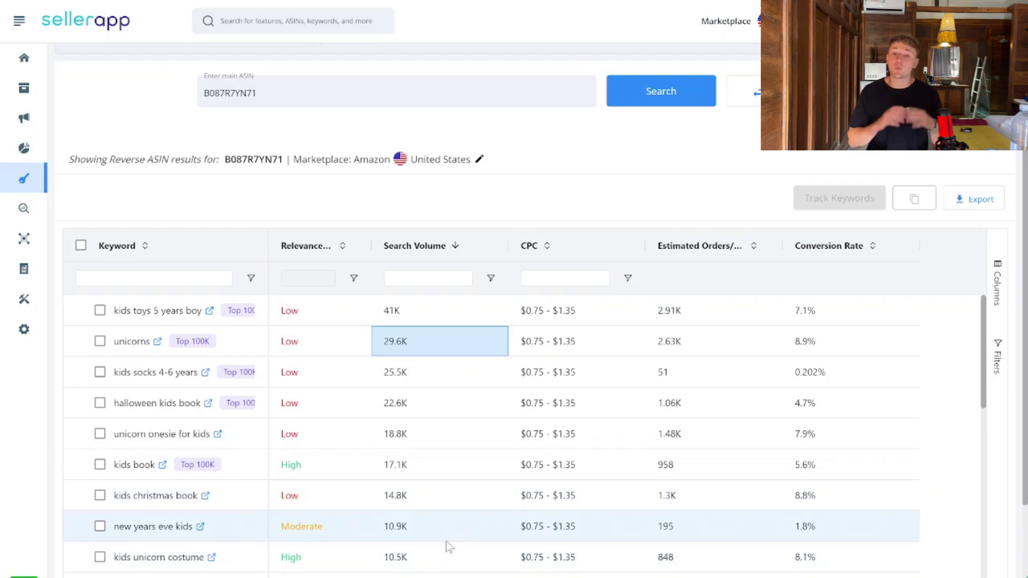
scroll(449, 467, "down", 1)
scroll(447, 464, "up", 1)
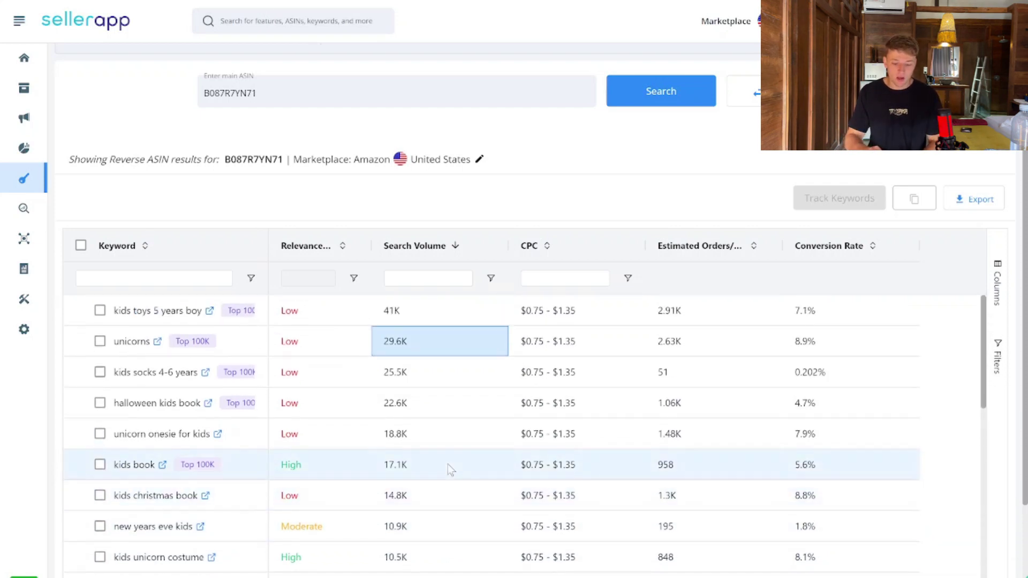
- Examine the relevance and search volume of the high-volume keywords, especially "kids book" and "kids unicorn costume"
left_click(431, 370)
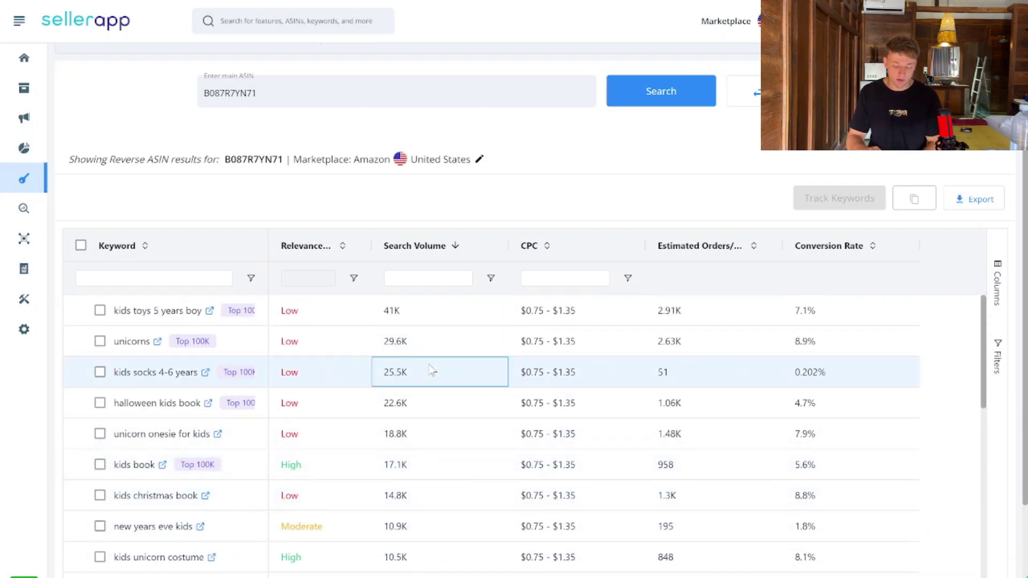
scroll(432, 370, "down", 1)
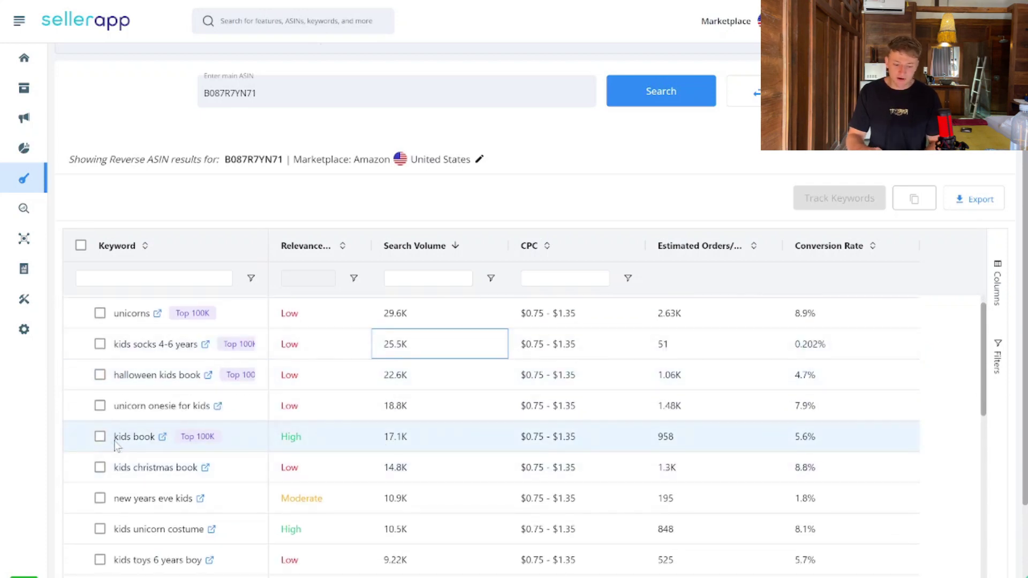
left_click_drag(114, 438, 156, 439)
scroll(158, 447, "down", 1)
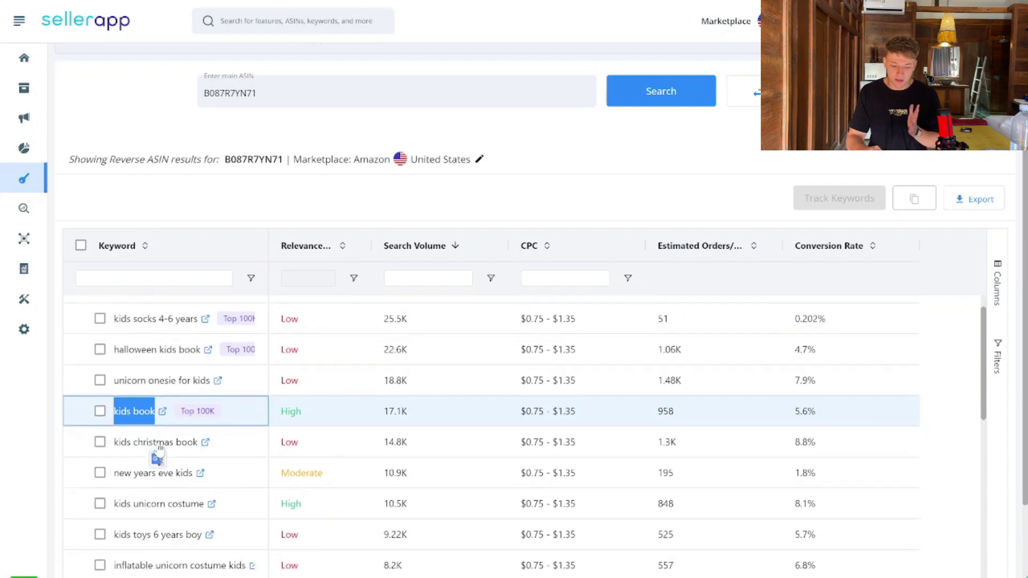
left_click_drag(110, 512, 181, 512)
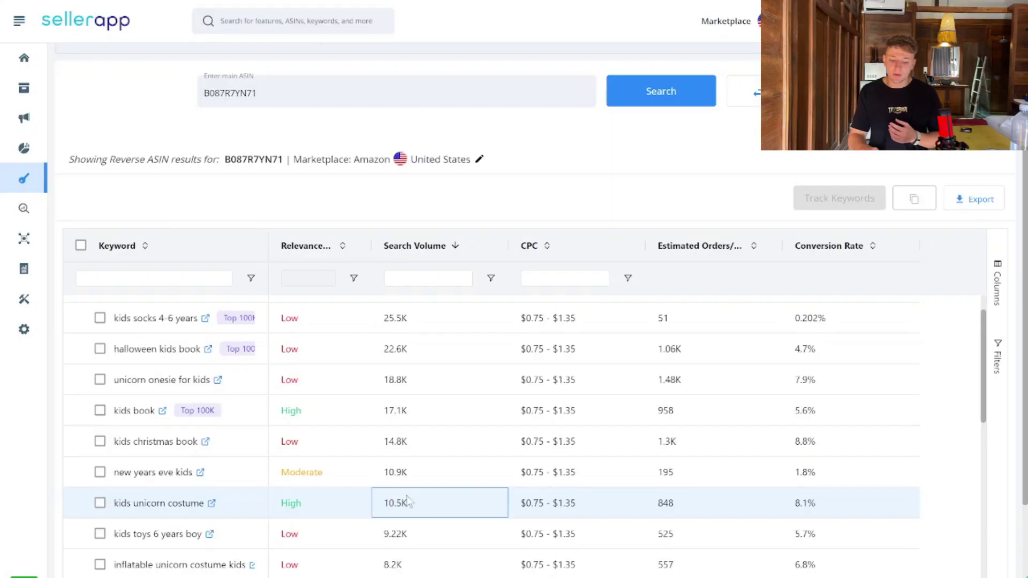
left_click_drag(300, 503, 413, 510)
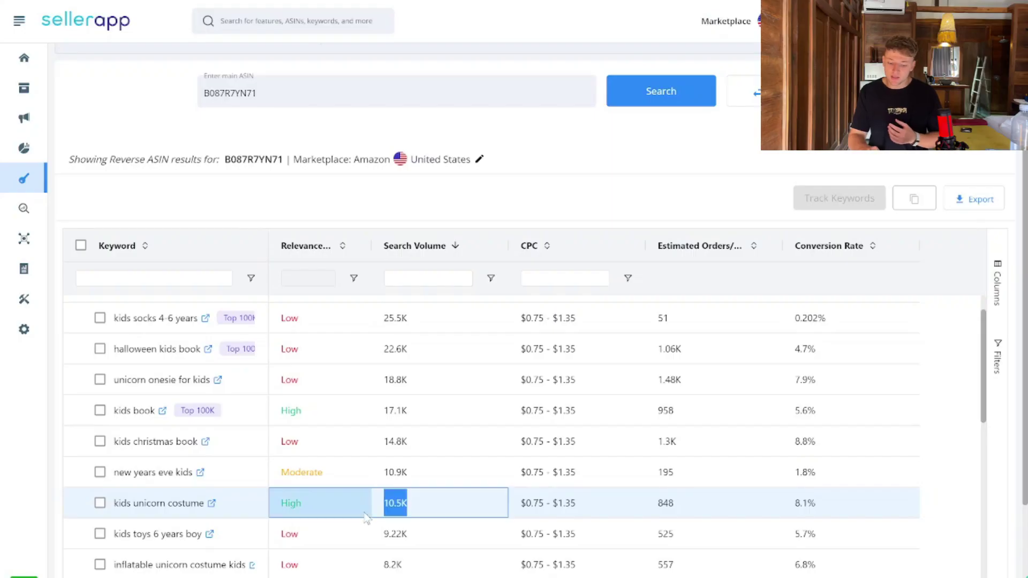
left_click(460, 515)
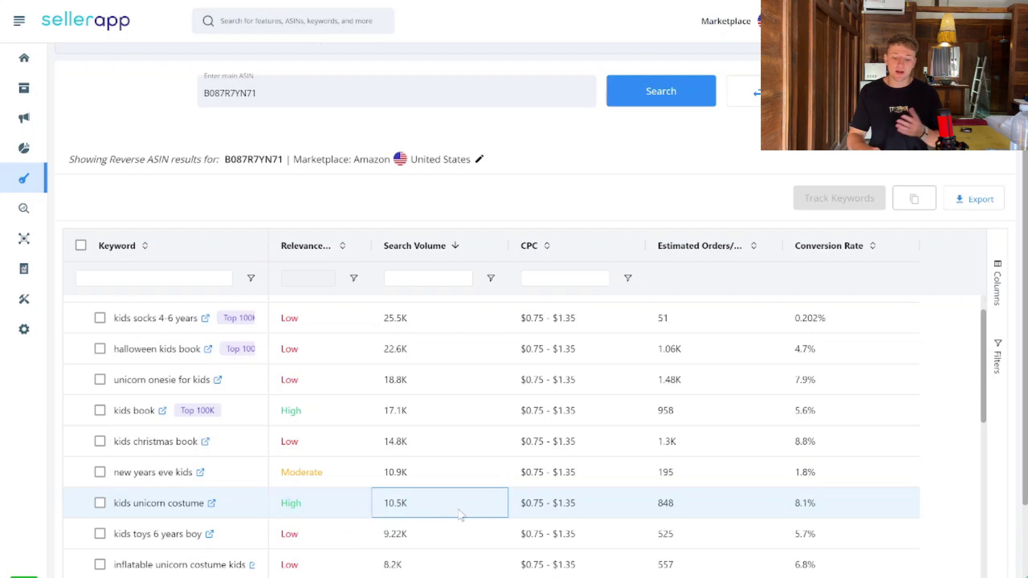
scroll(460, 515, "down", 3)
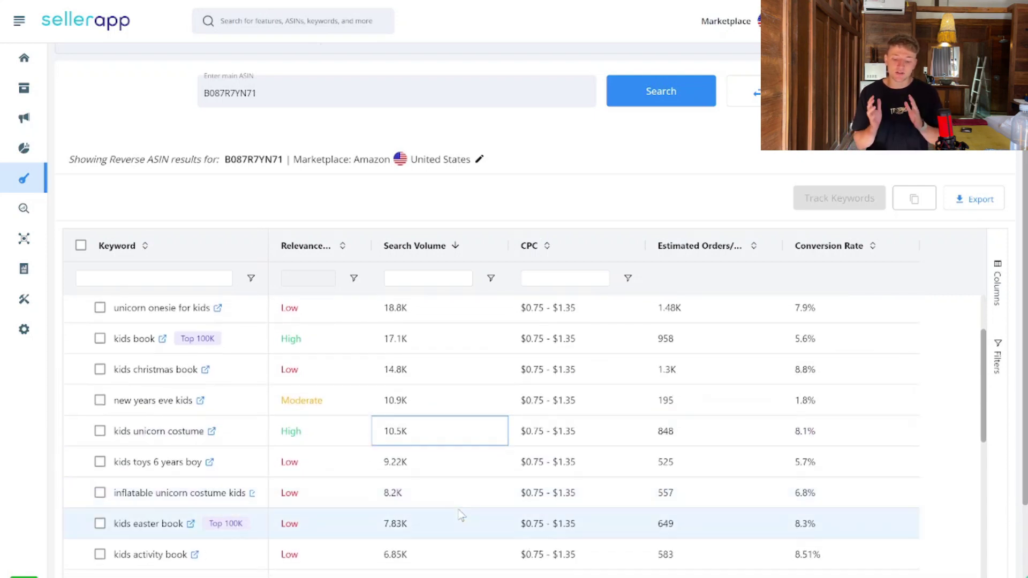
scroll(460, 515, "down", 2)
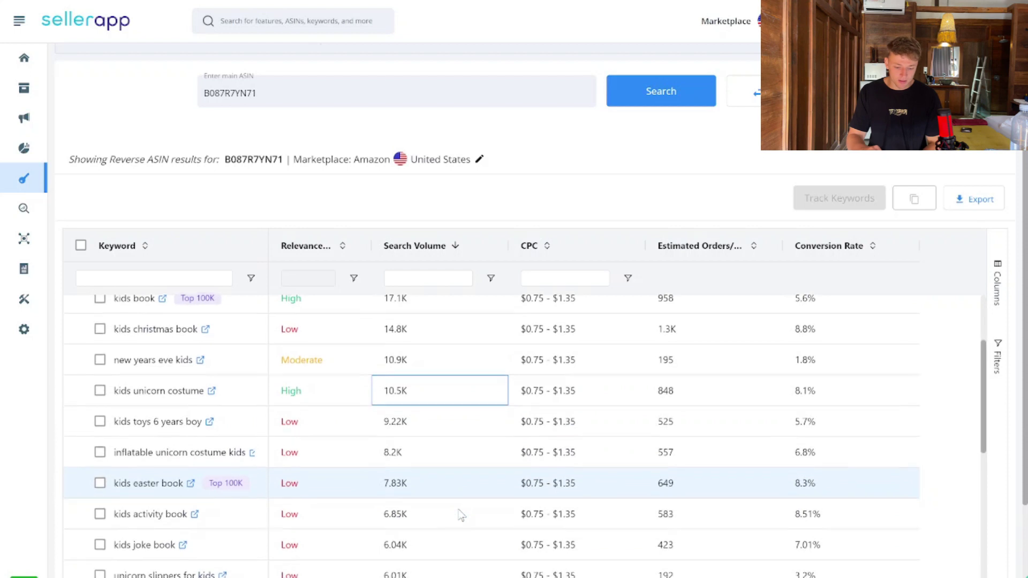
- Examine the relevance and search volume of the mid-volume keywords, including "kids activity book", "kids joke book" and "kids coloring book"
scroll(460, 515, "down", 1)
left_click_drag(115, 454, 184, 460)
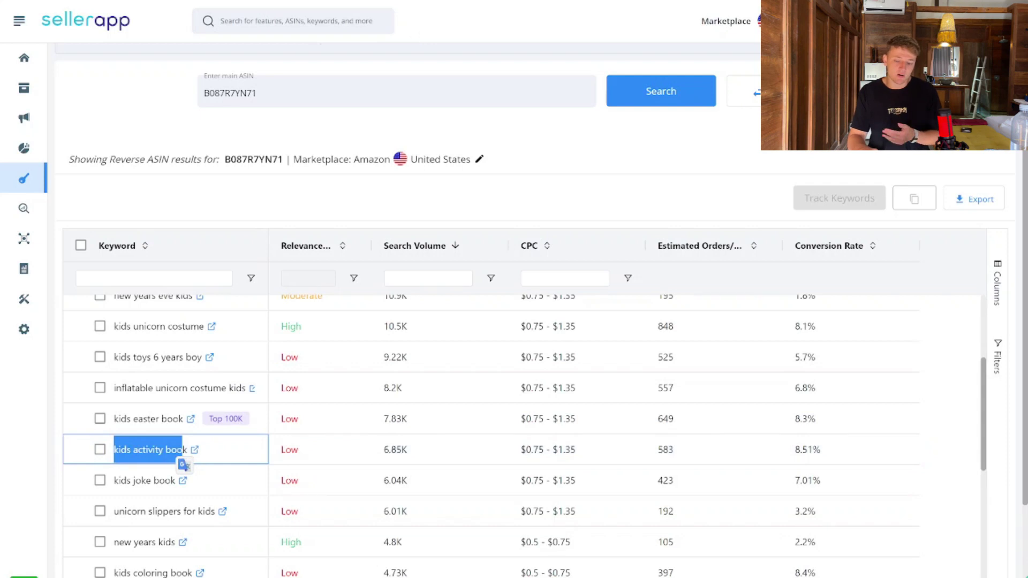
scroll(414, 252, "down", 3)
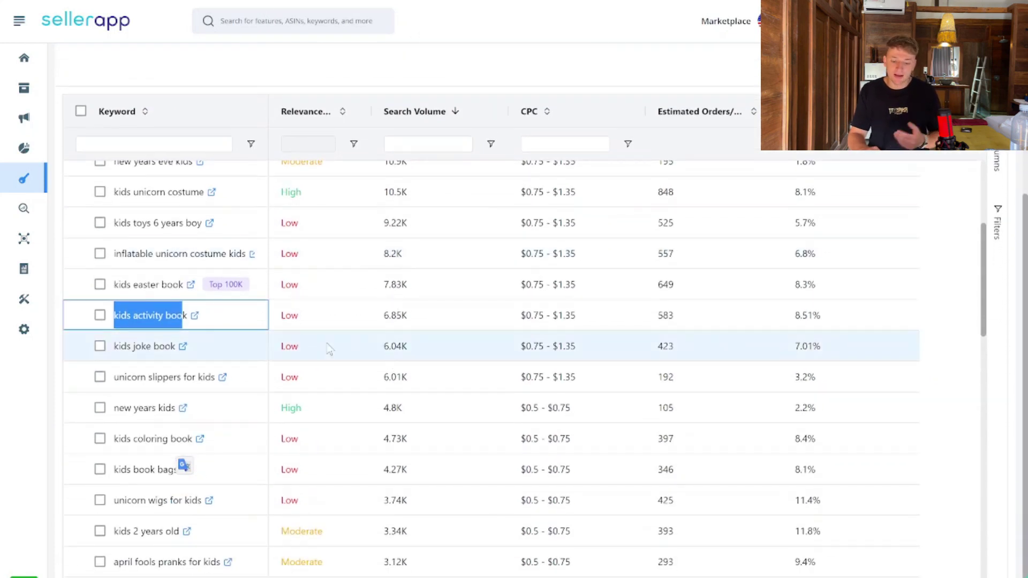
left_click(329, 349)
scroll(369, 453, "down", 3)
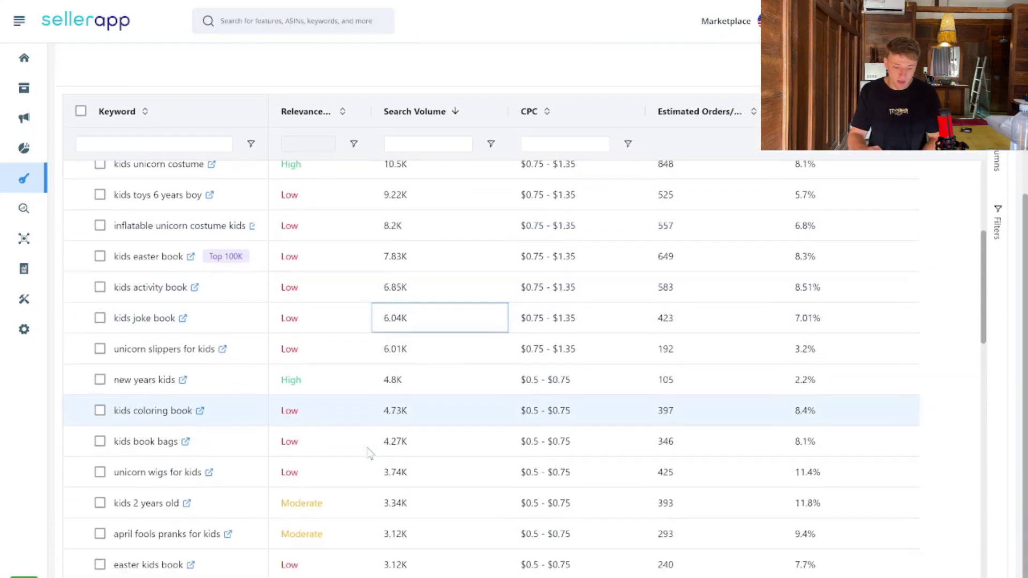
scroll(369, 452, "down", 3)
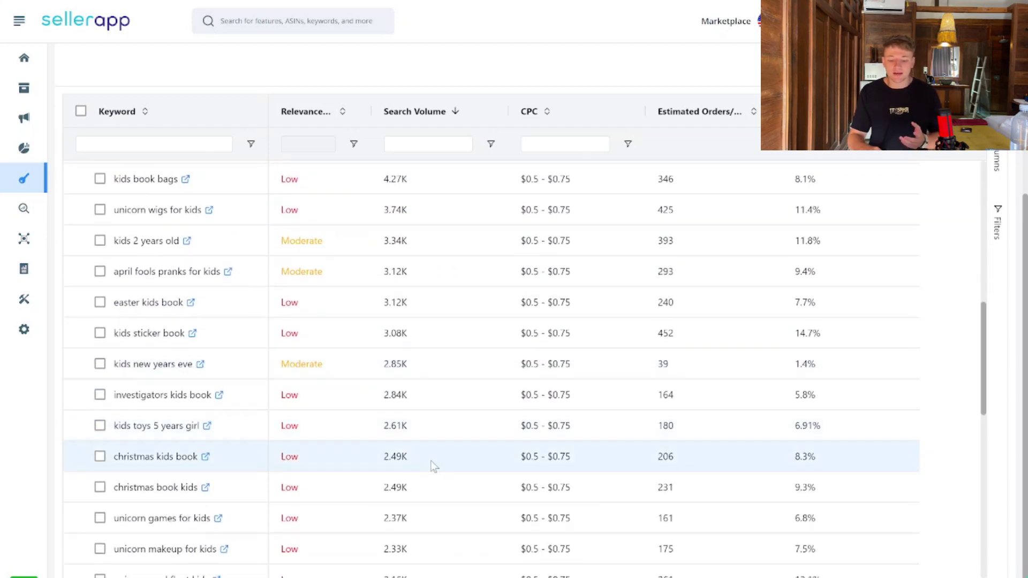
scroll(435, 465, "up", 15)
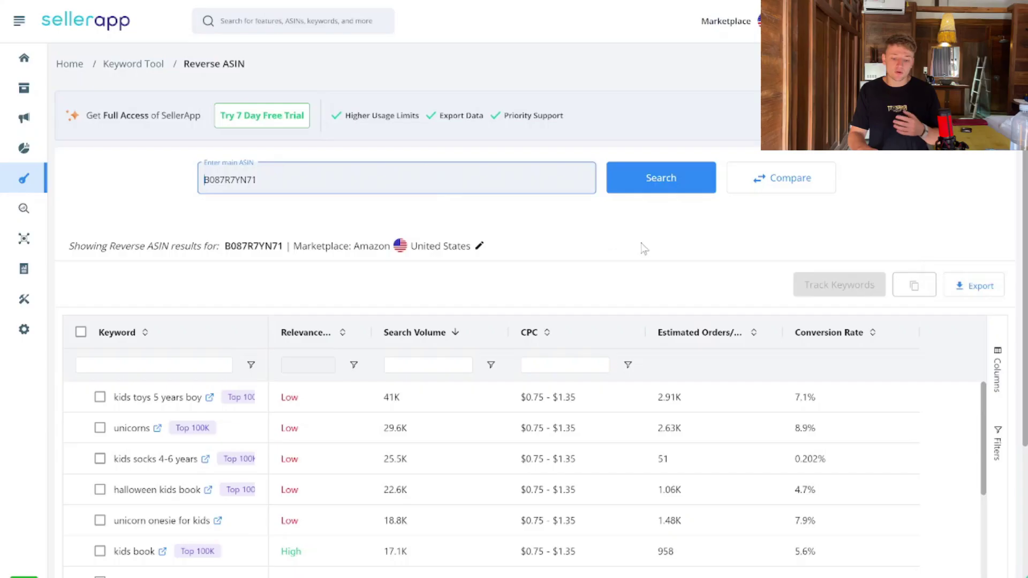
left_click(643, 247)
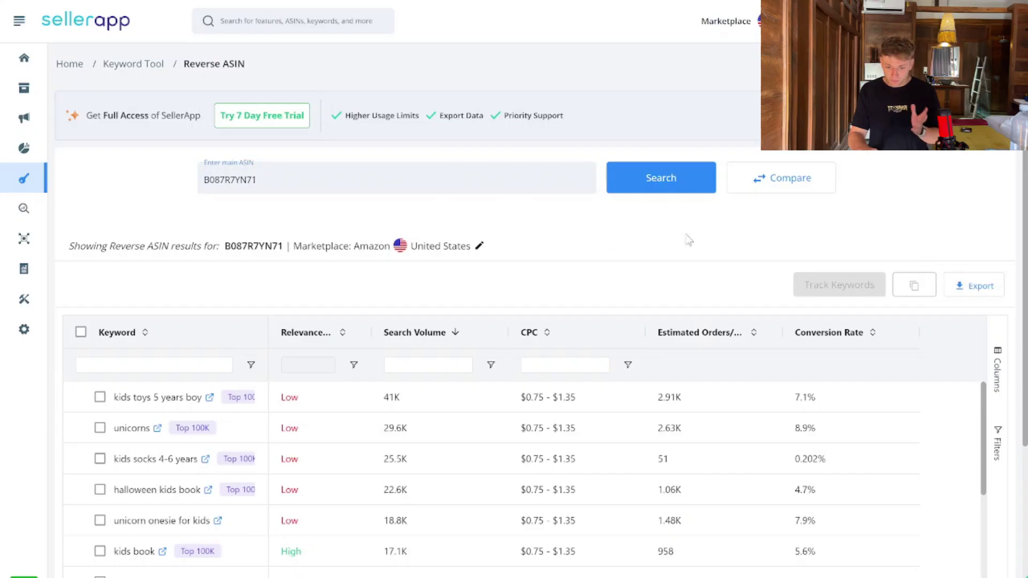
scroll(909, 236, "down", 8)
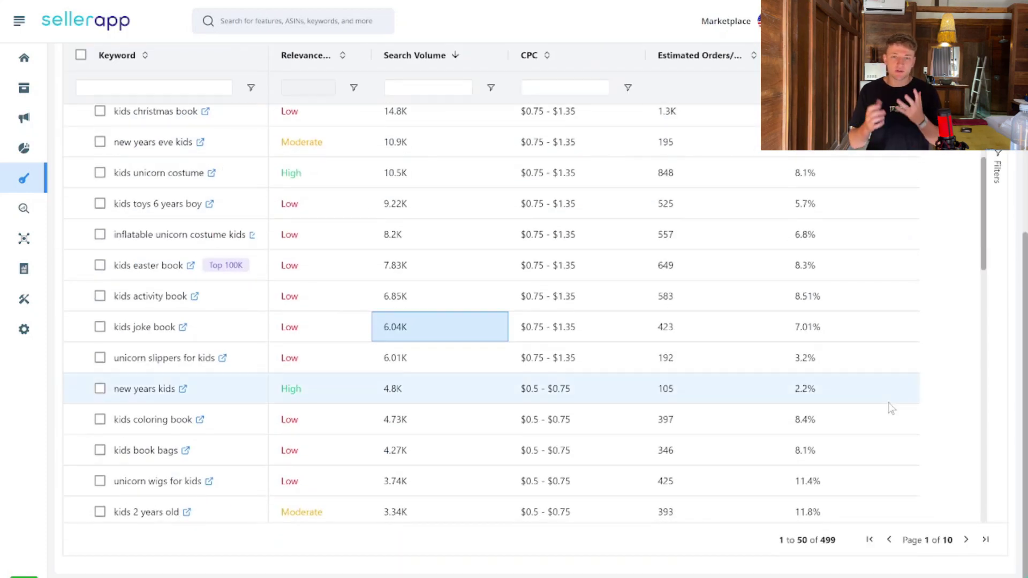
- Try to export the Reverse ASIN keyword results and dismiss the free trial payment form
scroll(890, 408, "up", 8)
left_click(979, 286)
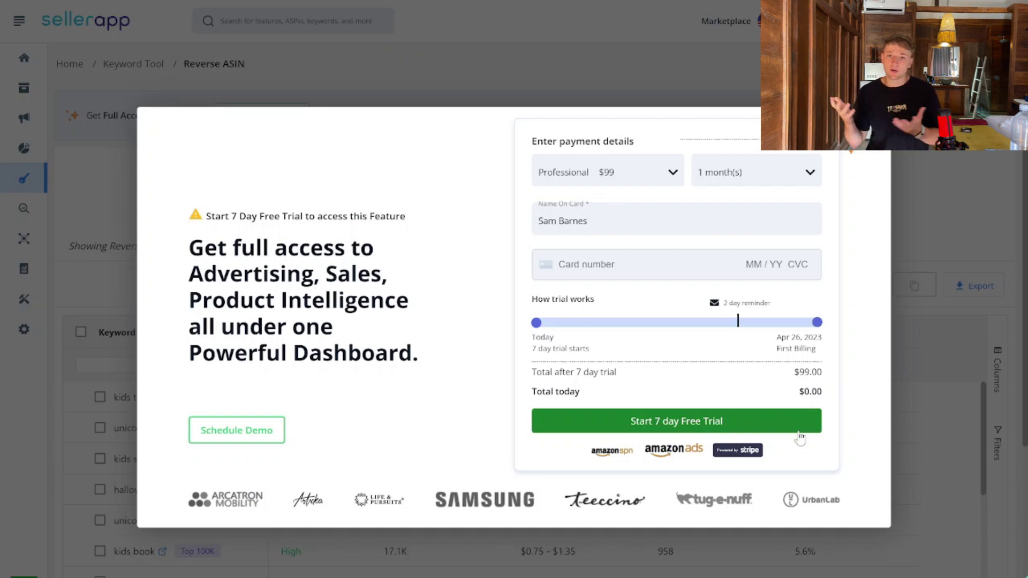
left_click(966, 345)
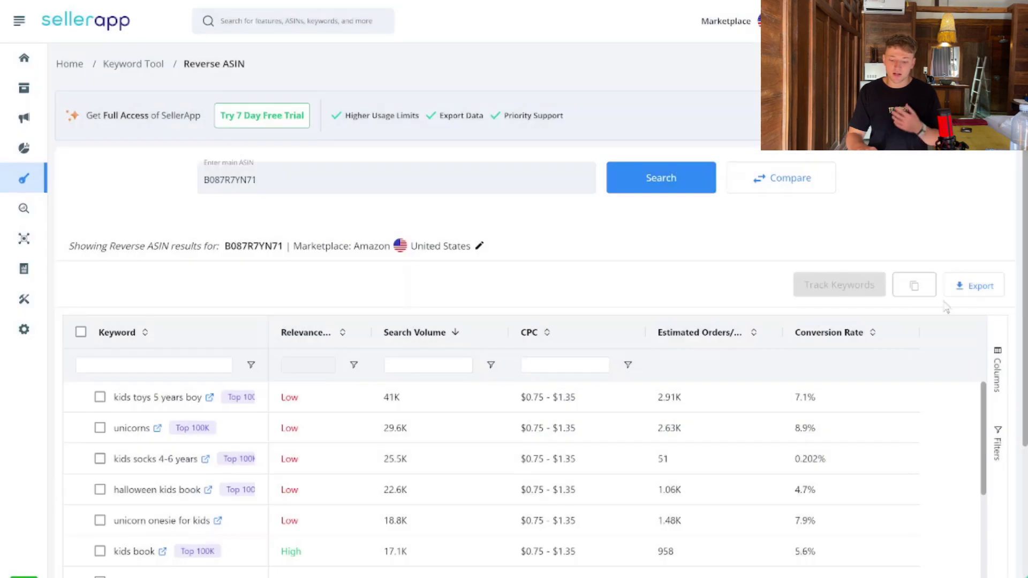